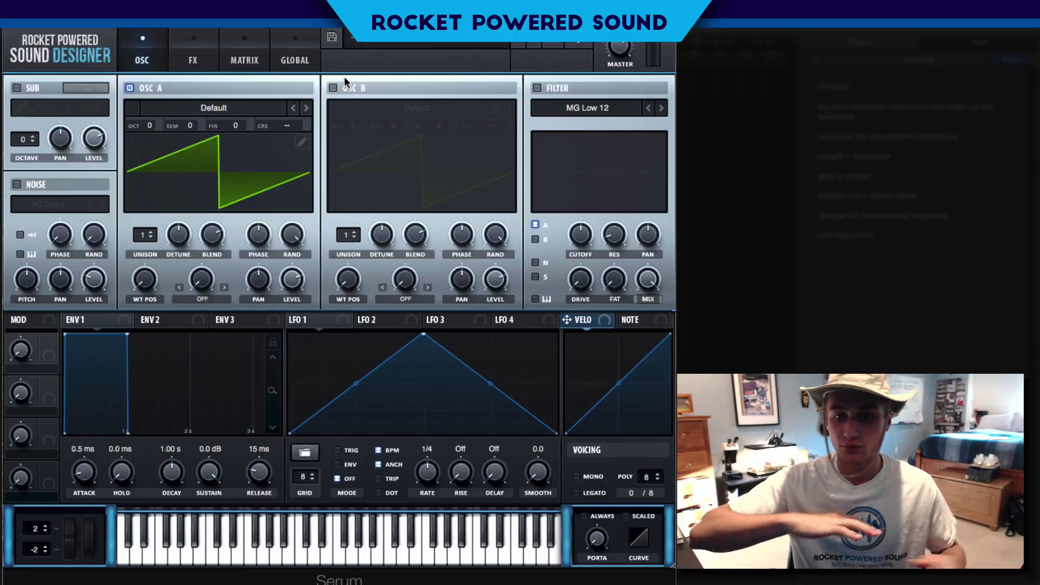
Step: Turn on oscillator B and load the Analog wavetable Basic Shapes into both oscillator A and oscillator B
click(333, 88)
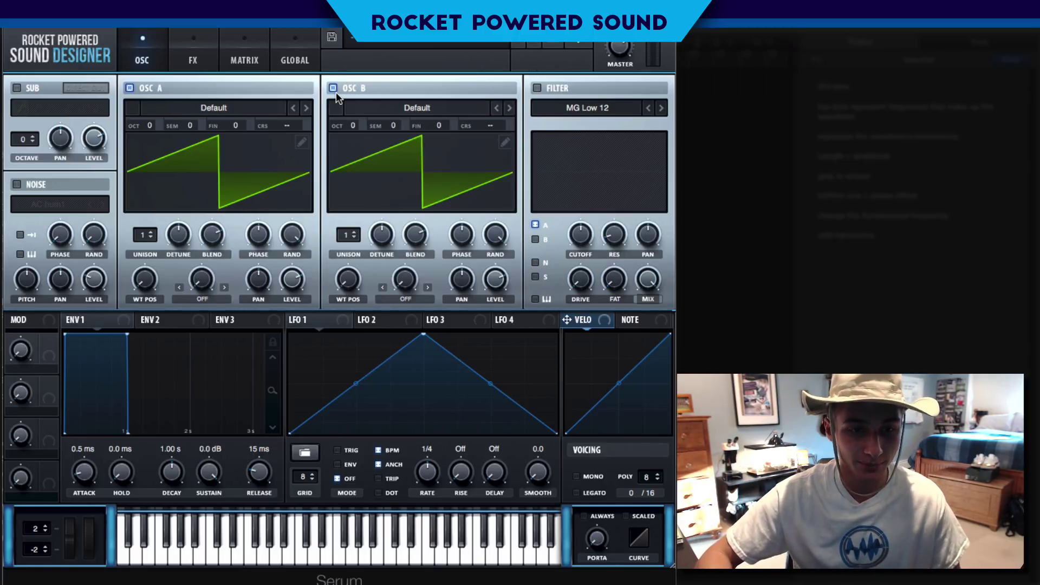
click(333, 88)
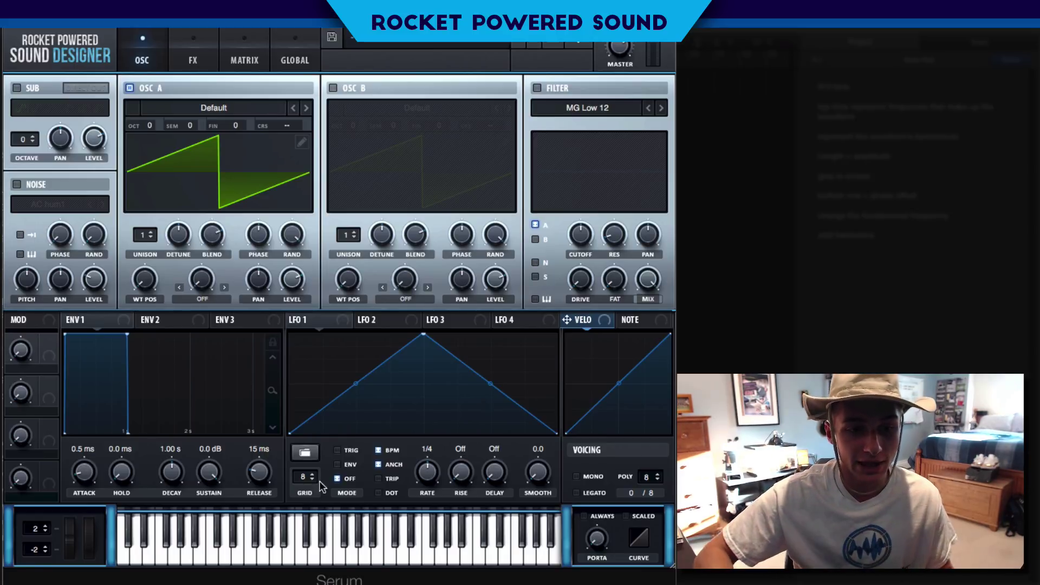
click(332, 88)
click(258, 115)
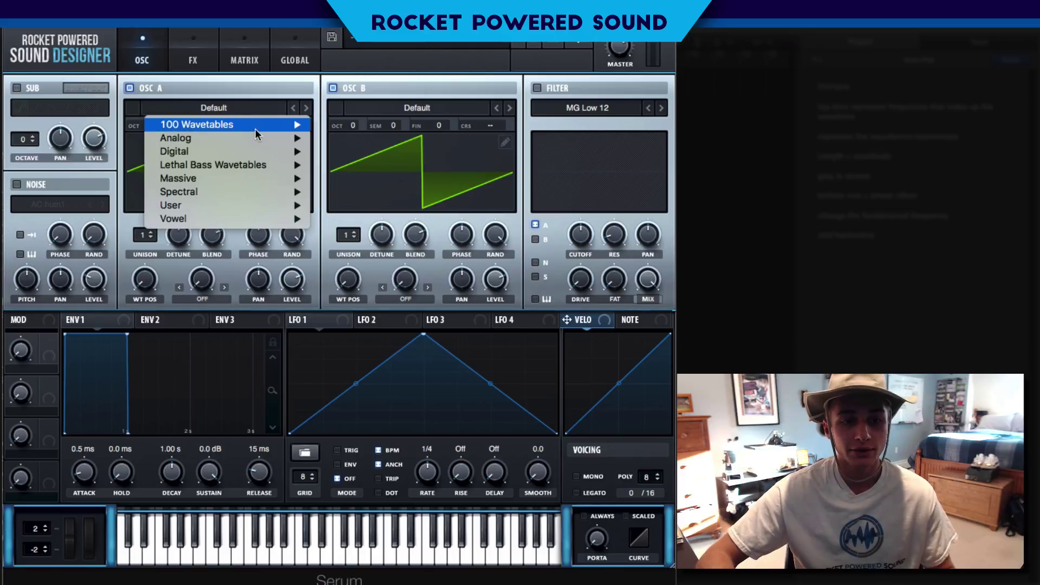
mouse_move(282, 135)
click(393, 205)
click(440, 110)
mouse_move(437, 142)
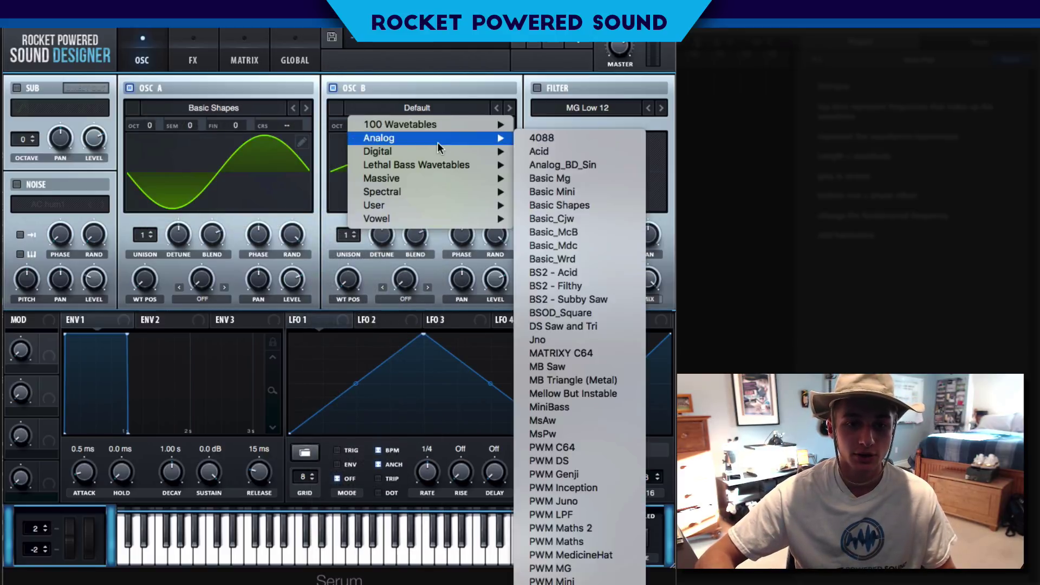
click(594, 211)
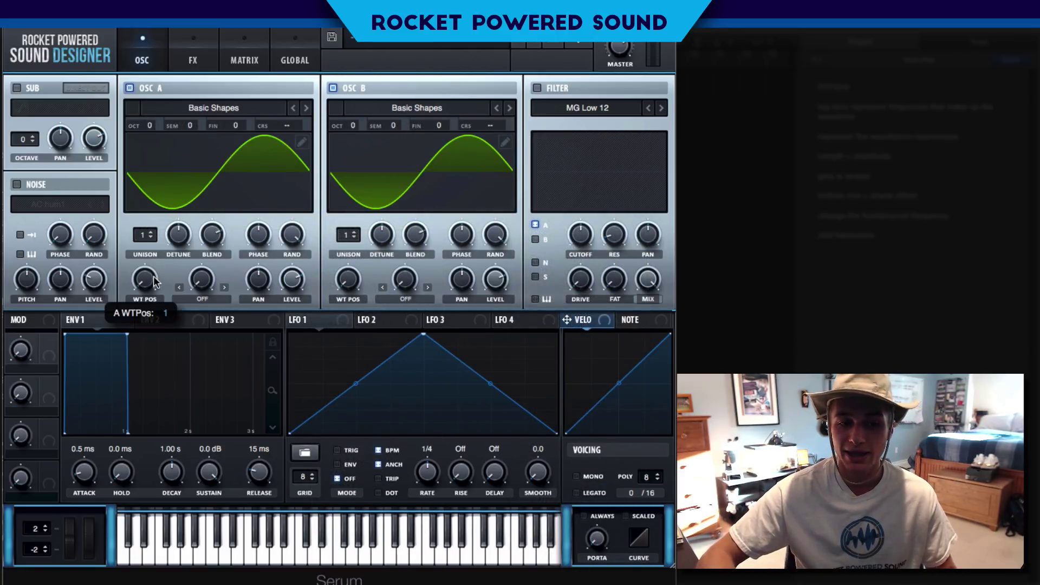
Step: Set oscillator A's wavetable position to the square wave (frame 4) and oscillator B's to the saw wave (frame 2)
drag(154, 281, 165, 206)
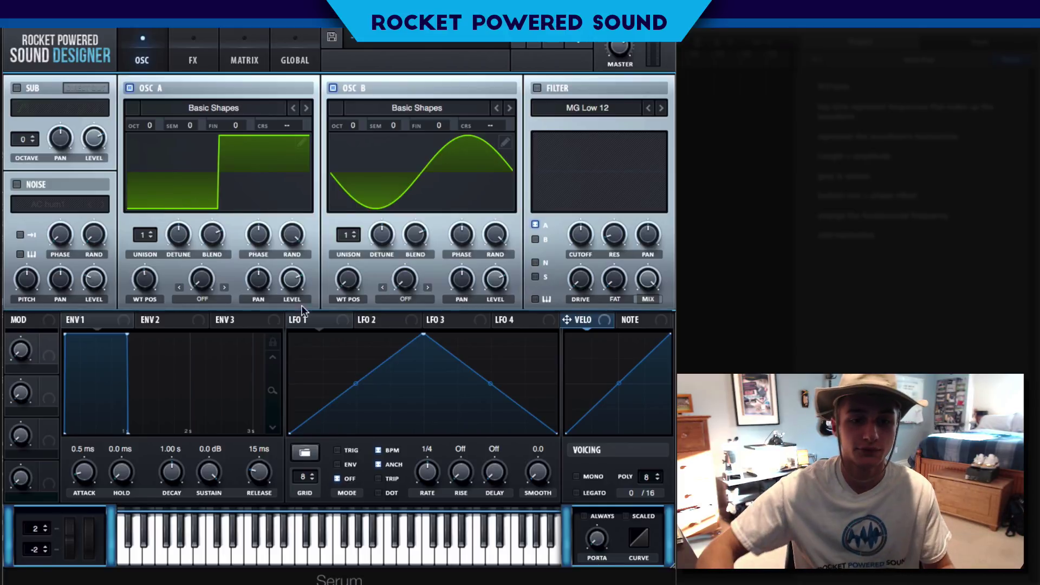
drag(330, 286, 344, 262)
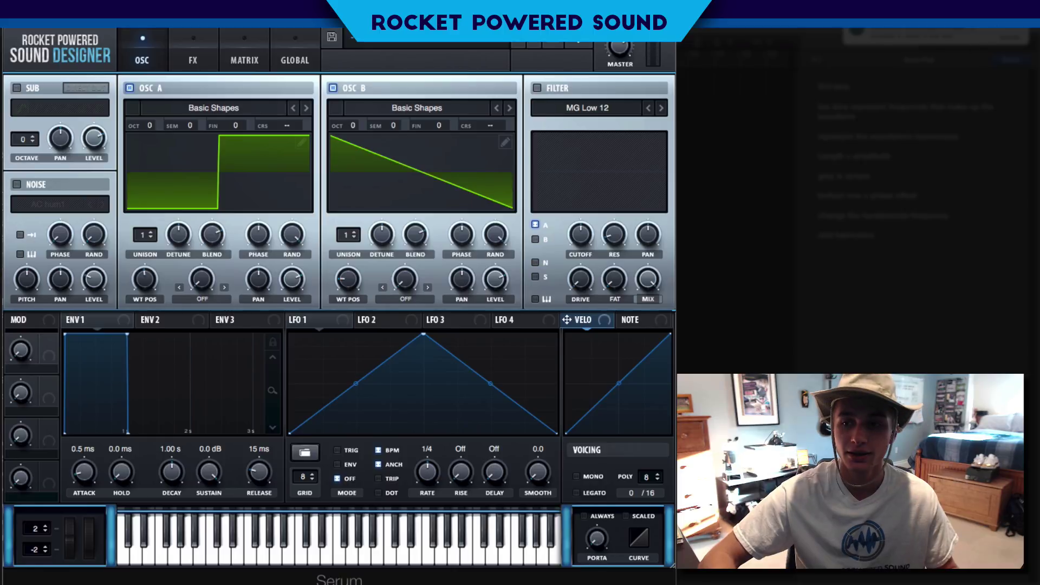
Step: Set oscillator A's warp mode to FM (from B), raise its warp amount, and set oscillator B's octave to +2
click(199, 299)
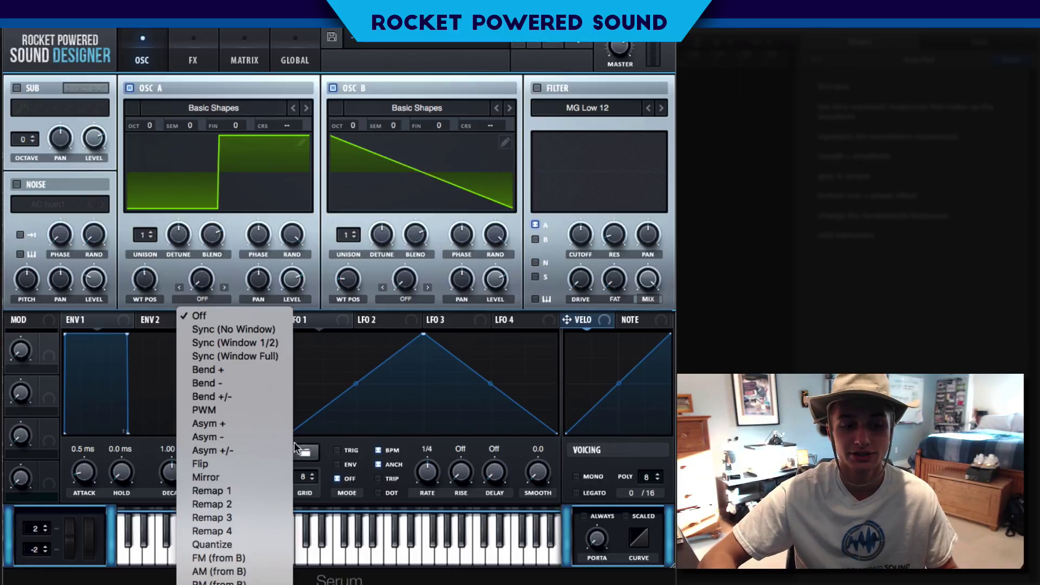
click(206, 559)
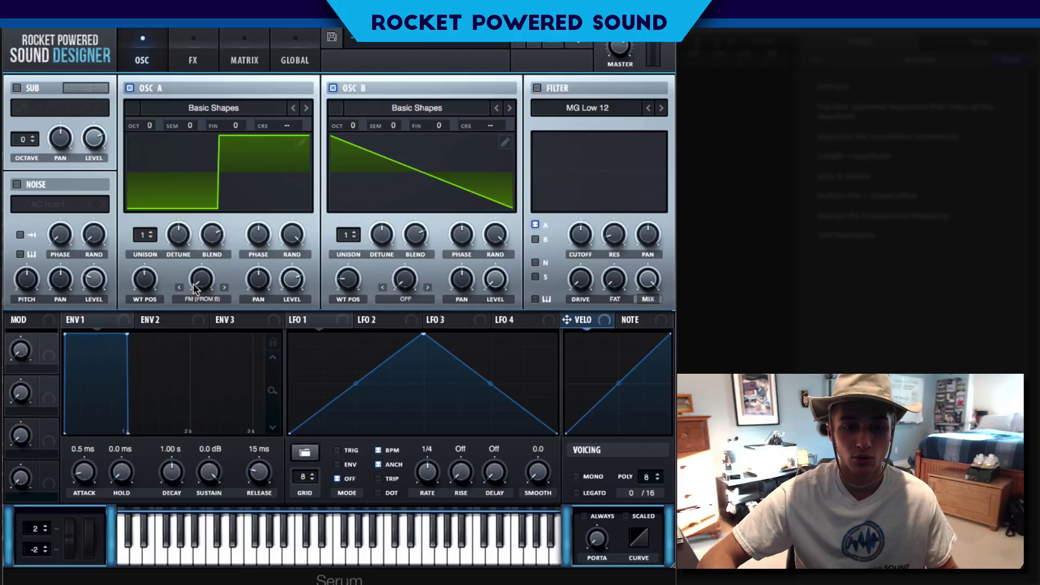
drag(197, 283, 221, 207)
click(258, 185)
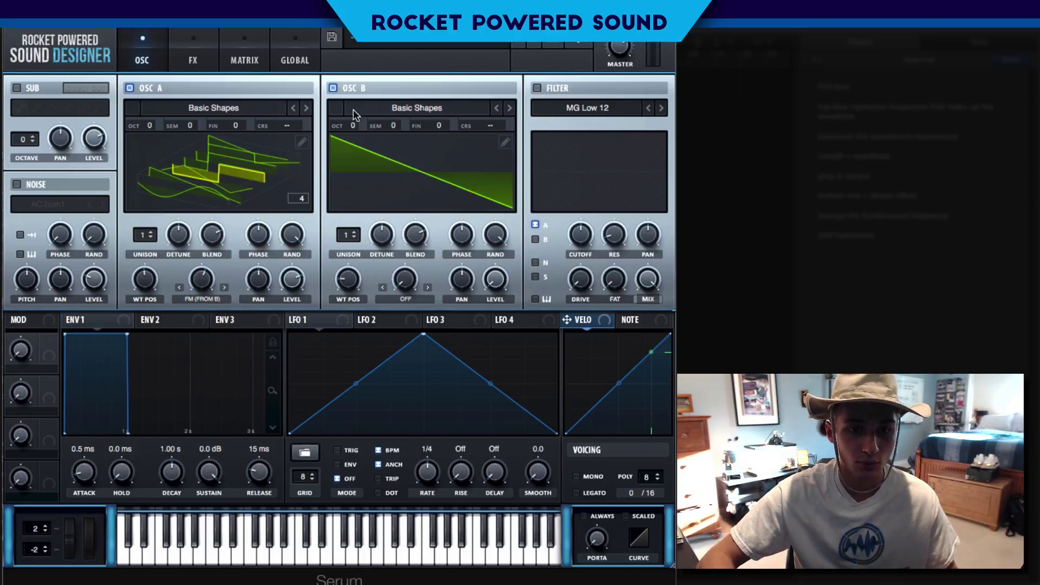
drag(358, 100, 358, 77)
click(246, 170)
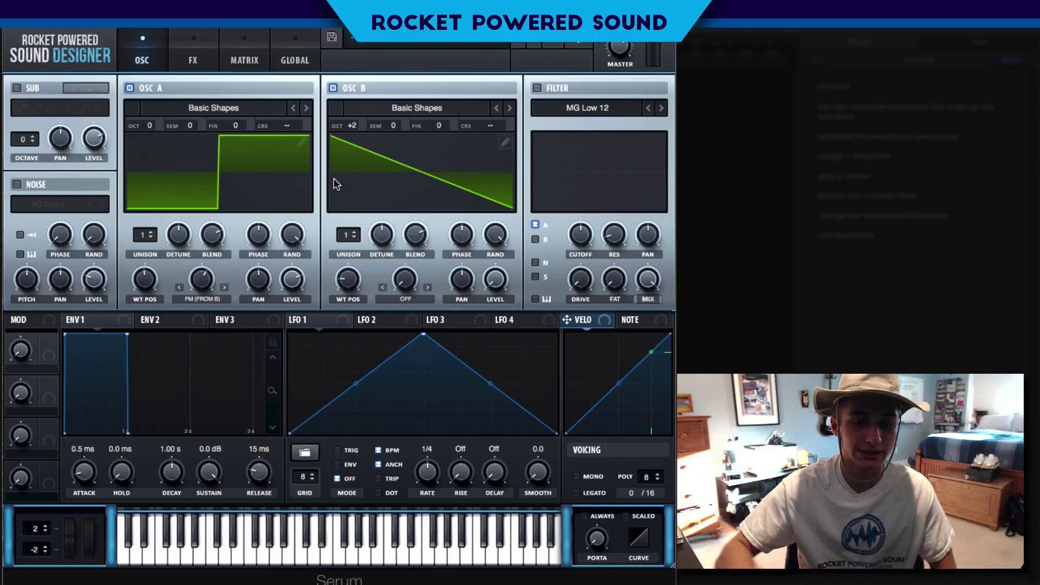
Step: Examine the saw wave's harmonic bins in oscillator B's wavetable editor, from the full spectrum down to 4x zoom
click(502, 146)
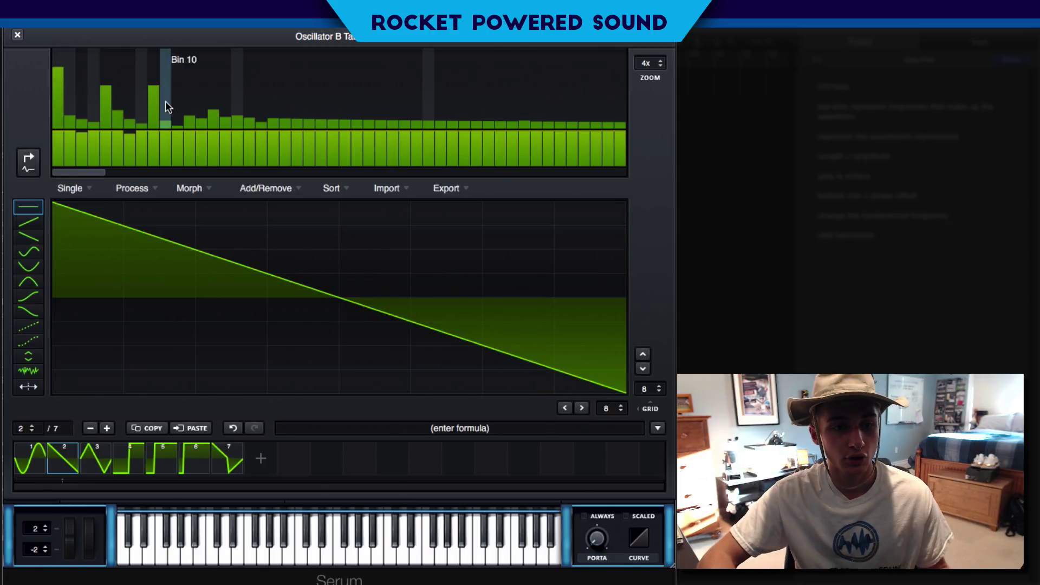
click(31, 165)
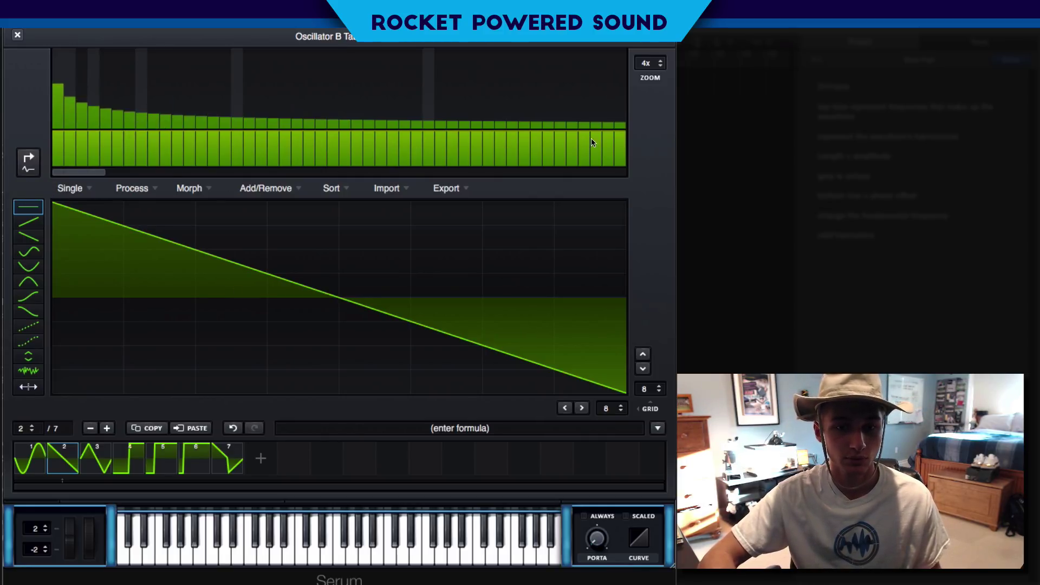
drag(653, 65, 649, 156)
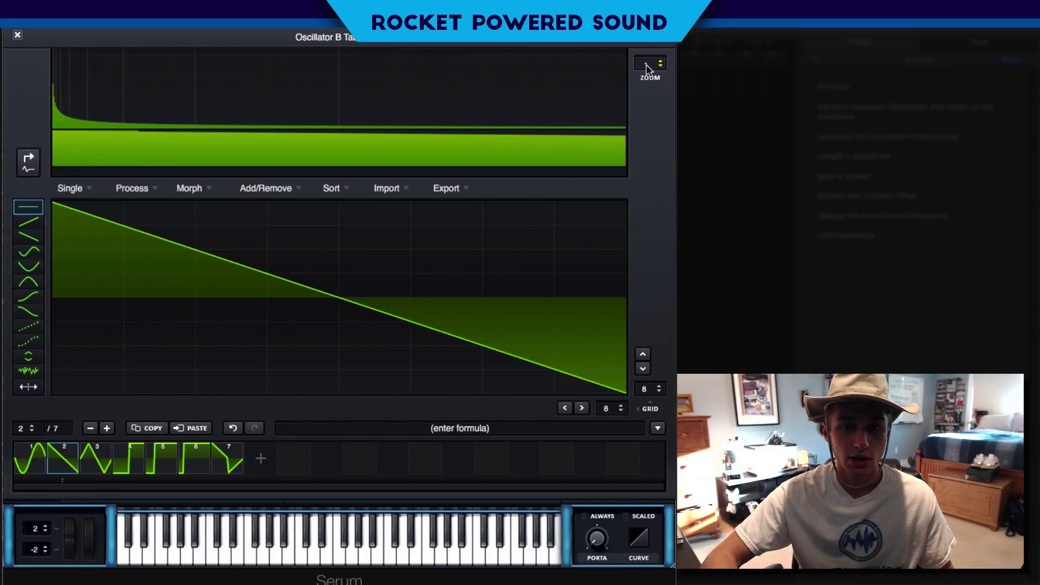
drag(646, 63, 646, 41)
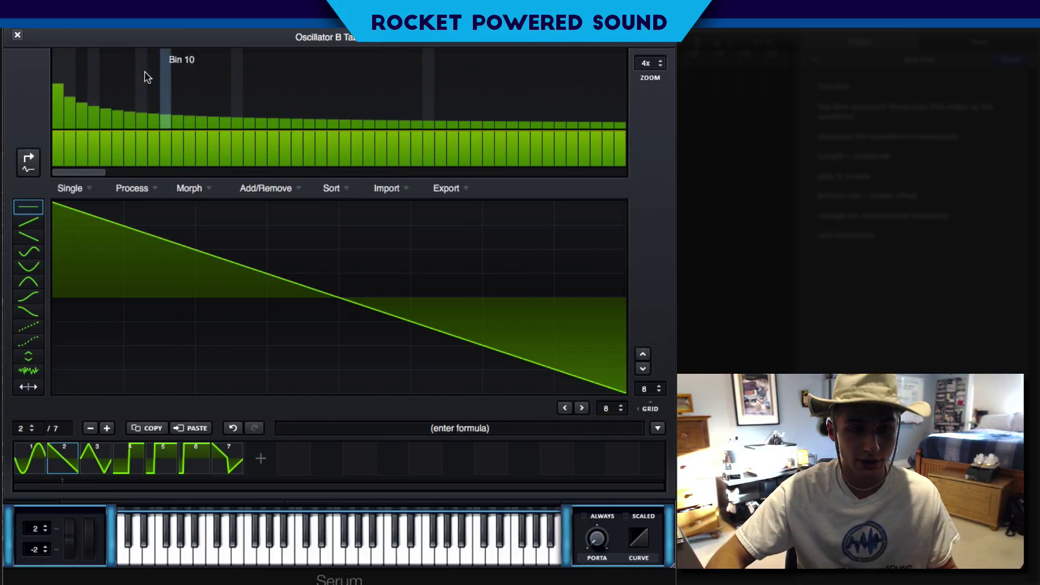
click(17, 35)
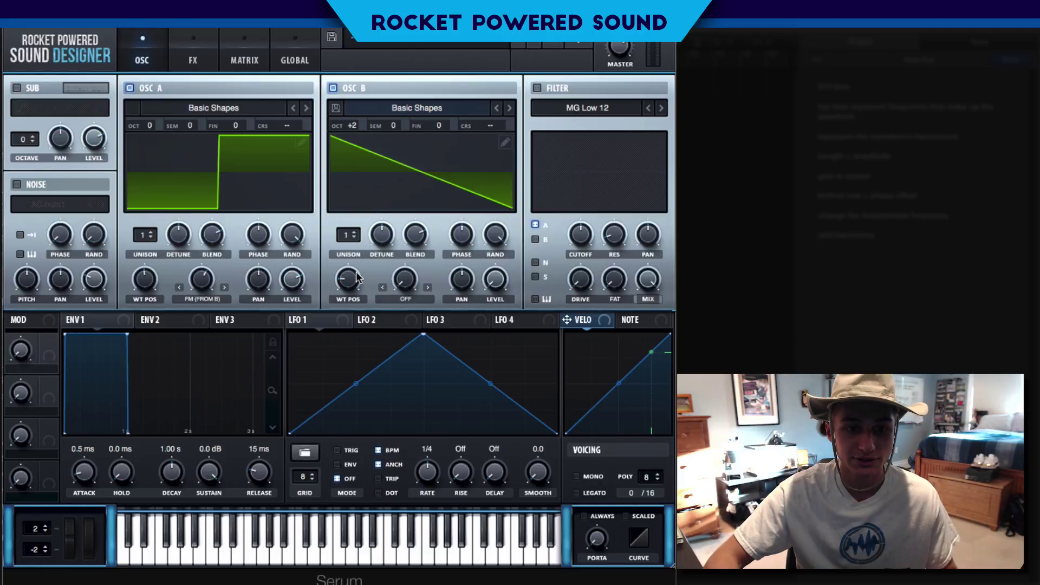
Step: Switch oscillator B to the first wavetable frame, the sine, and load its harmonic bins in the wavetable editor
drag(355, 274, 354, 309)
click(509, 142)
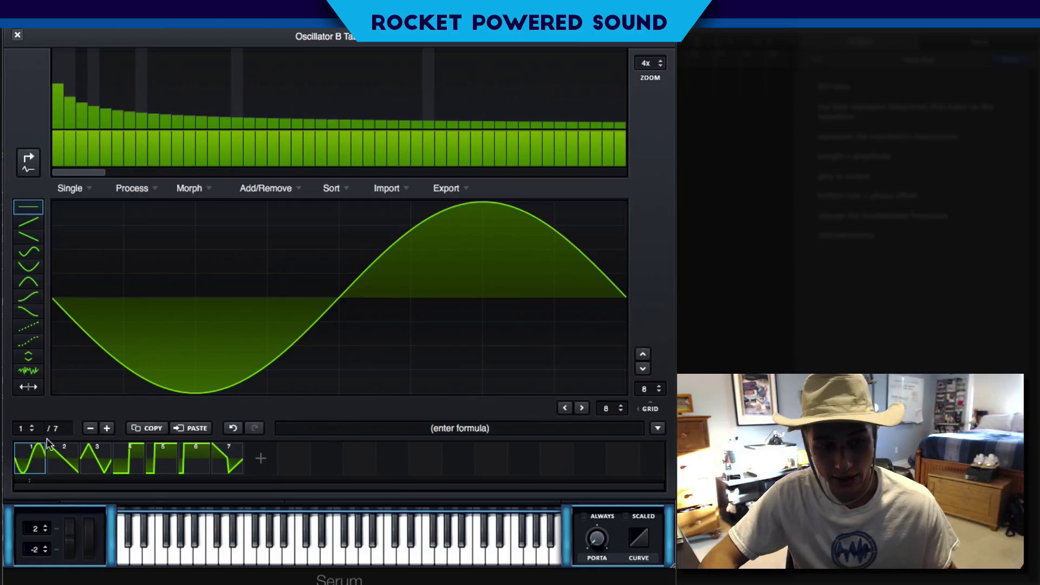
click(25, 167)
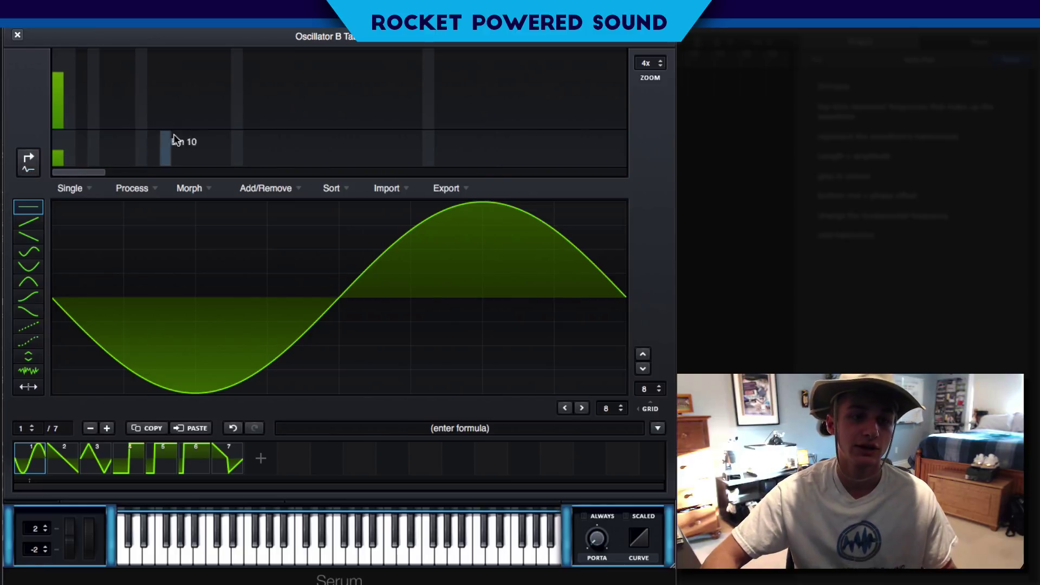
Step: Raise bin 1 of the sine frame to full amplitude, try adding bin 2, and undo that addition
click(62, 79)
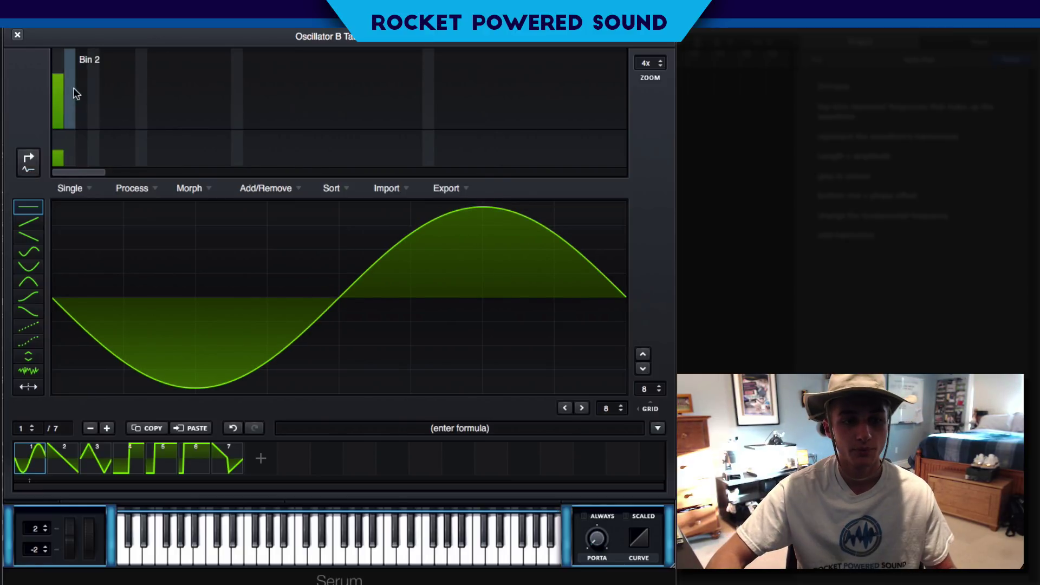
drag(59, 74, 58, 49)
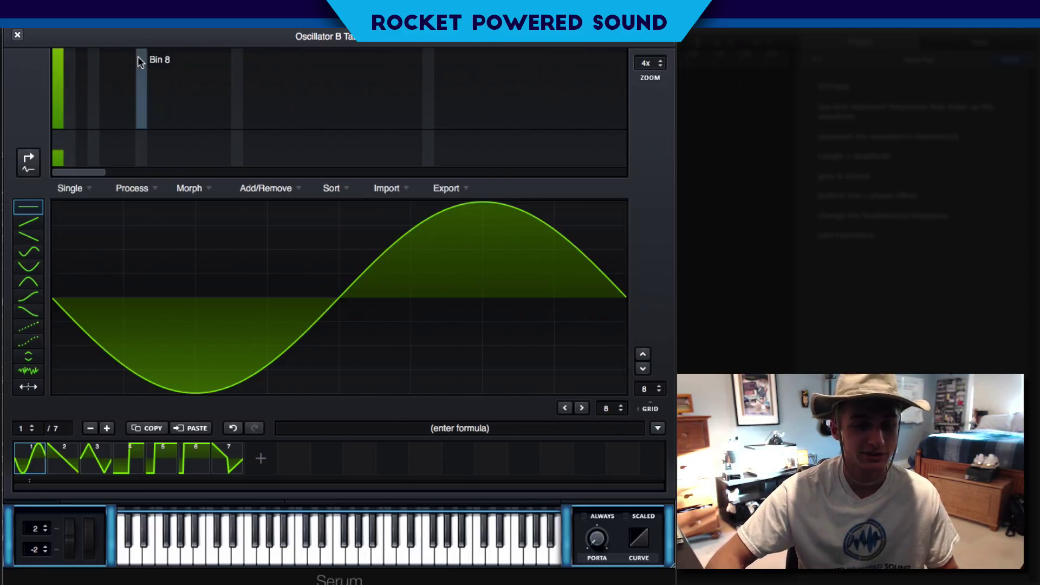
click(72, 53)
key(super+z)
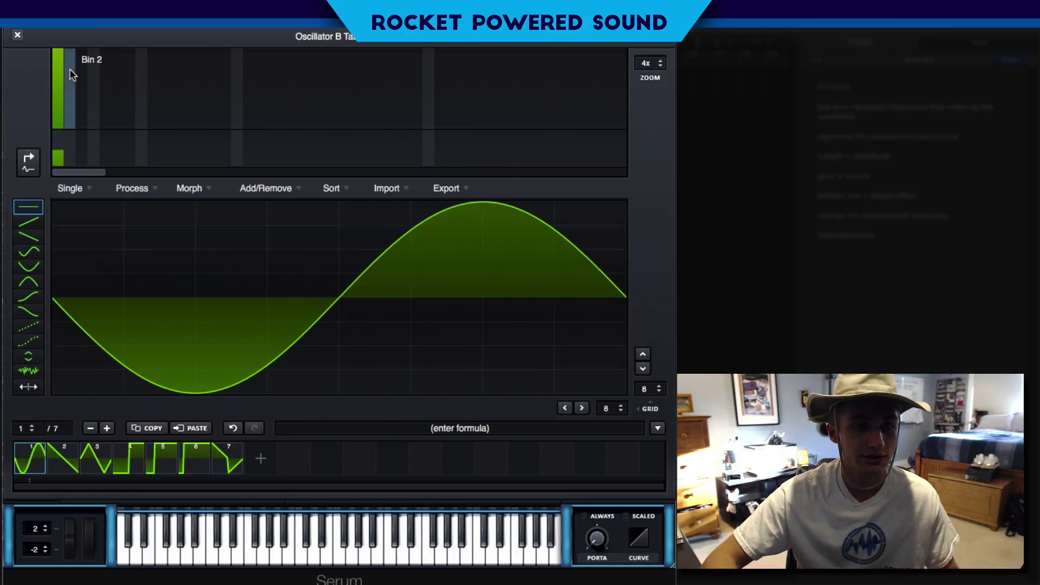
Step: Clear bin 1 and try out individual higher bins such as 2, 4 and 8, emptying each one again
drag(70, 71, 73, 159)
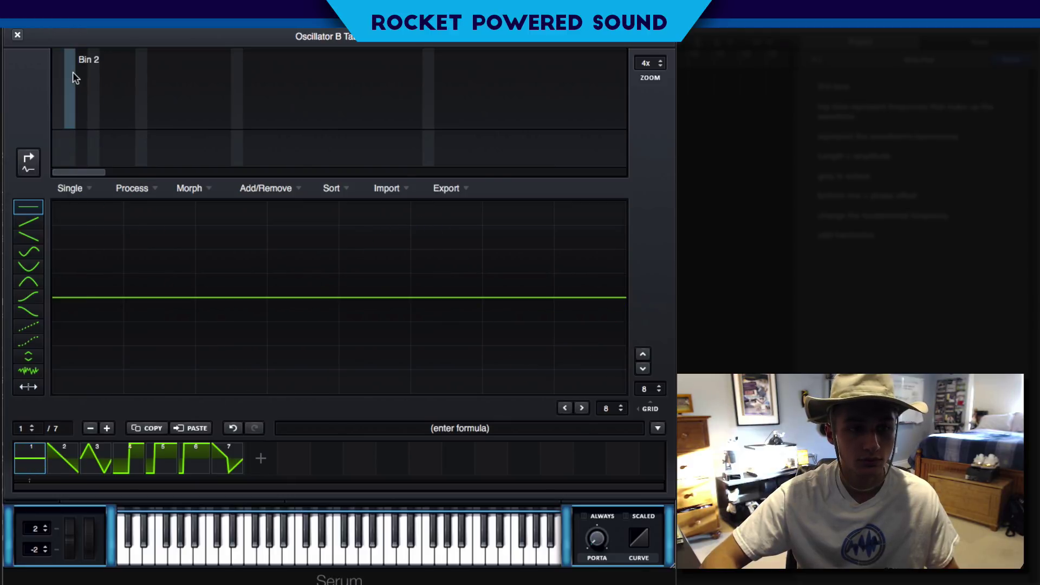
drag(72, 68, 73, 47)
mouse_move(72, 99)
mouse_down()
mouse_move(81, 130)
mouse_move(95, 51)
mouse_up()
drag(97, 154, 98, 152)
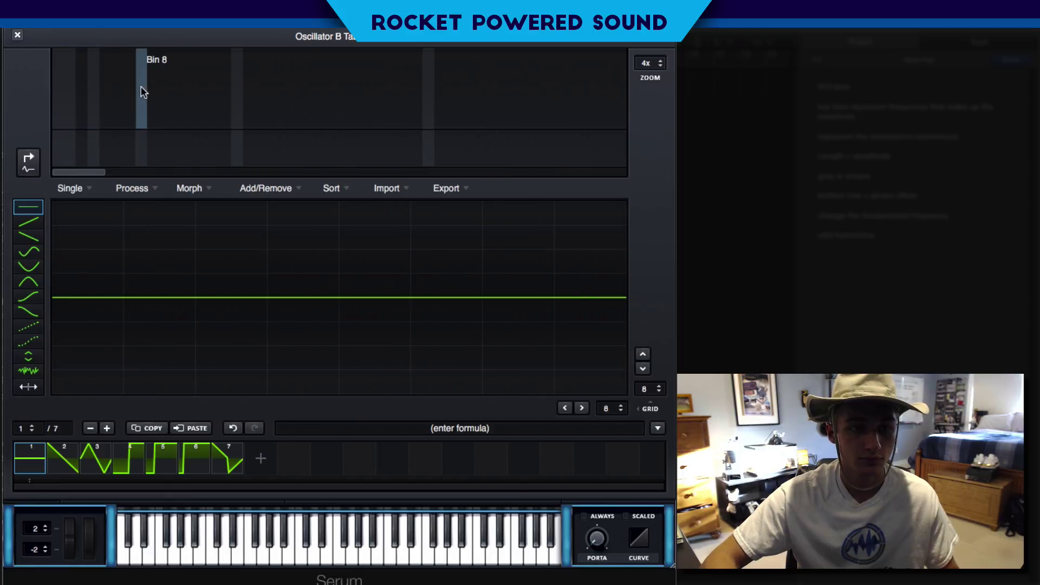
click(142, 85)
drag(142, 85, 146, 153)
drag(216, 110, 216, 147)
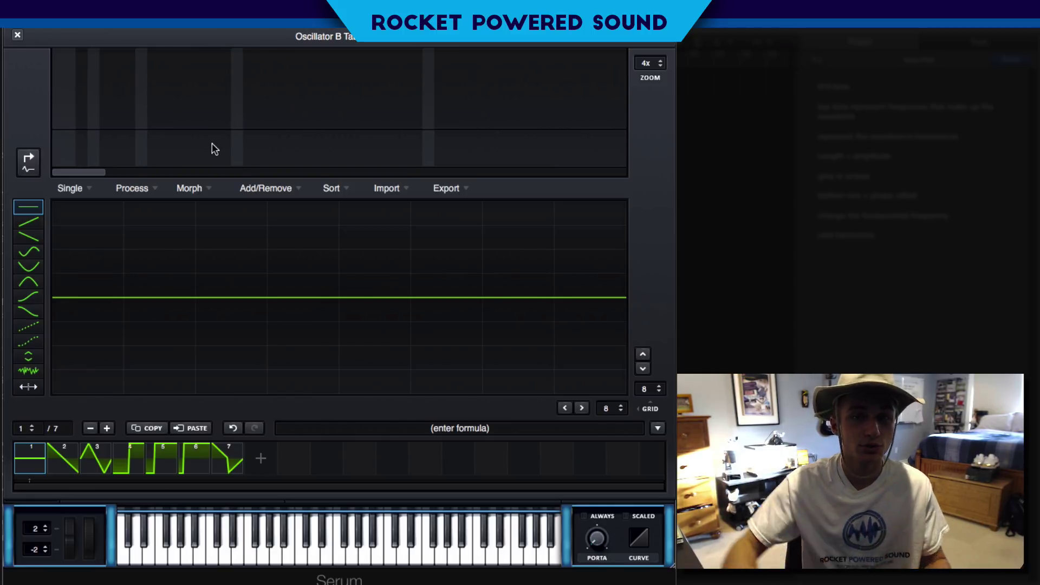
Step: Rebuild the sine in frame 1 by raising bin 1 to full amplitude and setting its phase to about halfway
drag(58, 104, 60, 42)
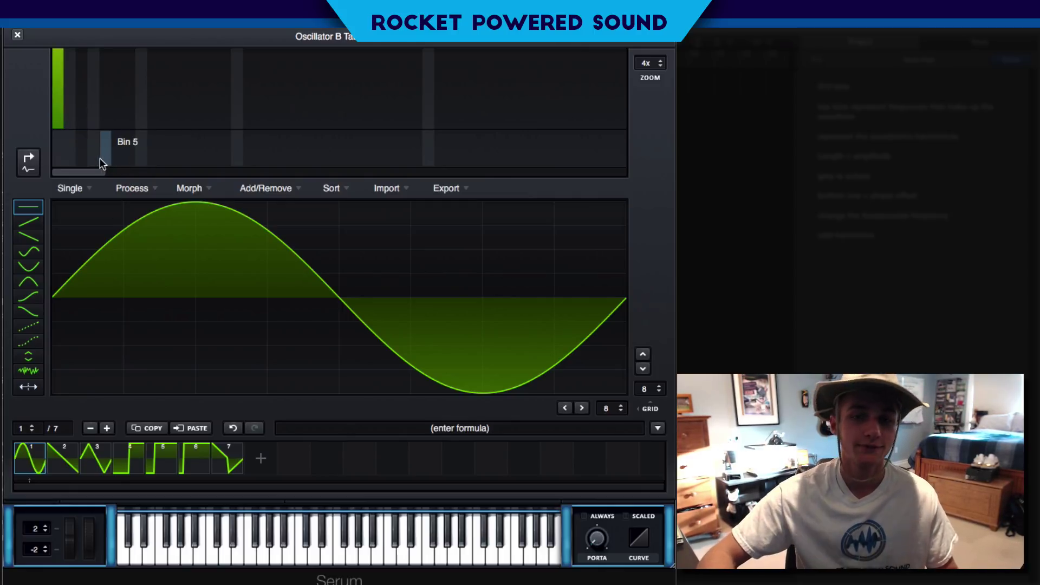
drag(61, 152, 61, 148)
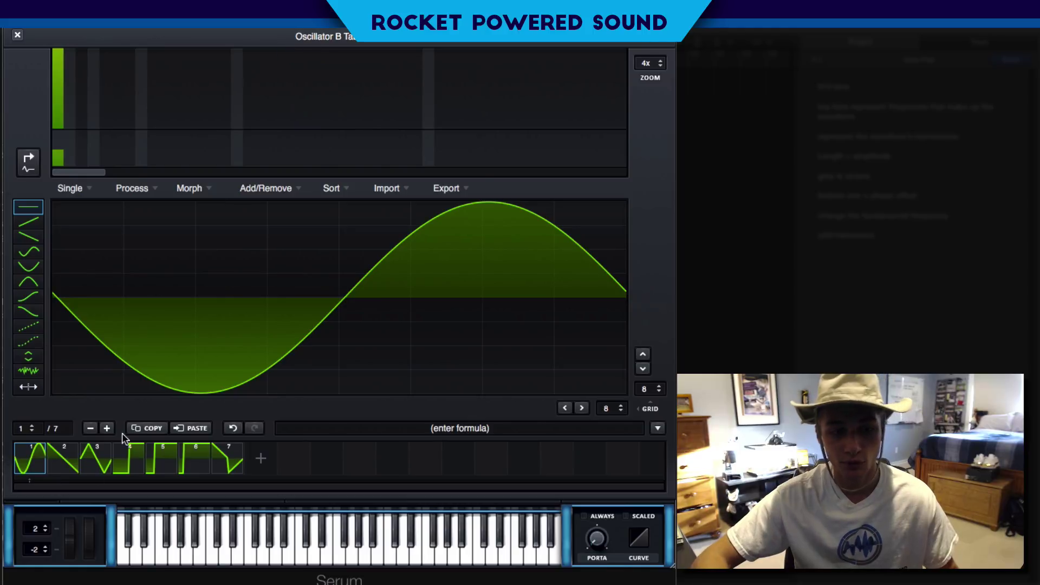
Step: Load the harmonic bins of frame 2, the saw wave, and examine them through to the highest bins
click(62, 457)
click(31, 153)
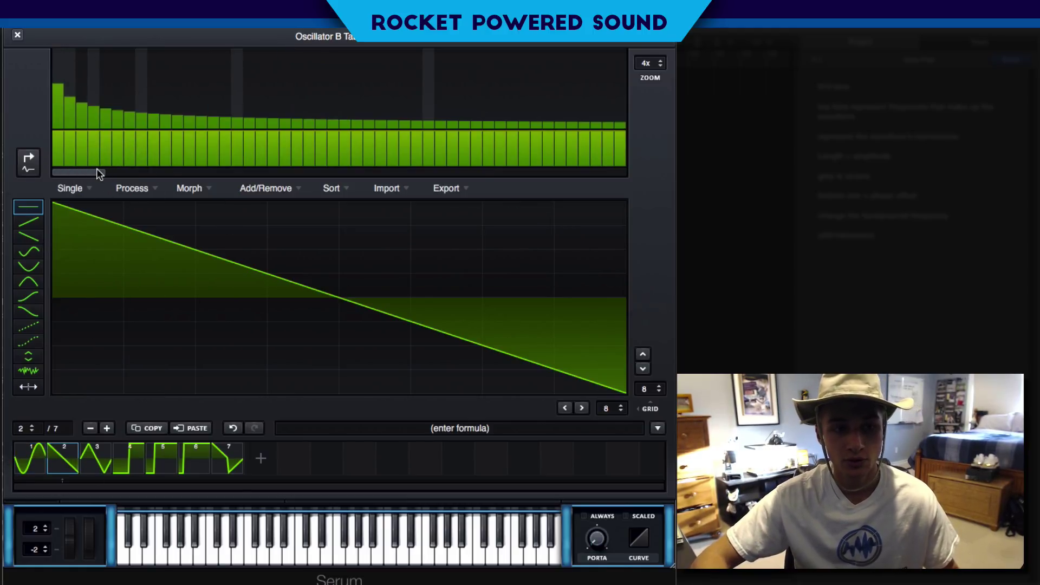
drag(96, 172, 674, 195)
drag(604, 170, 42, 129)
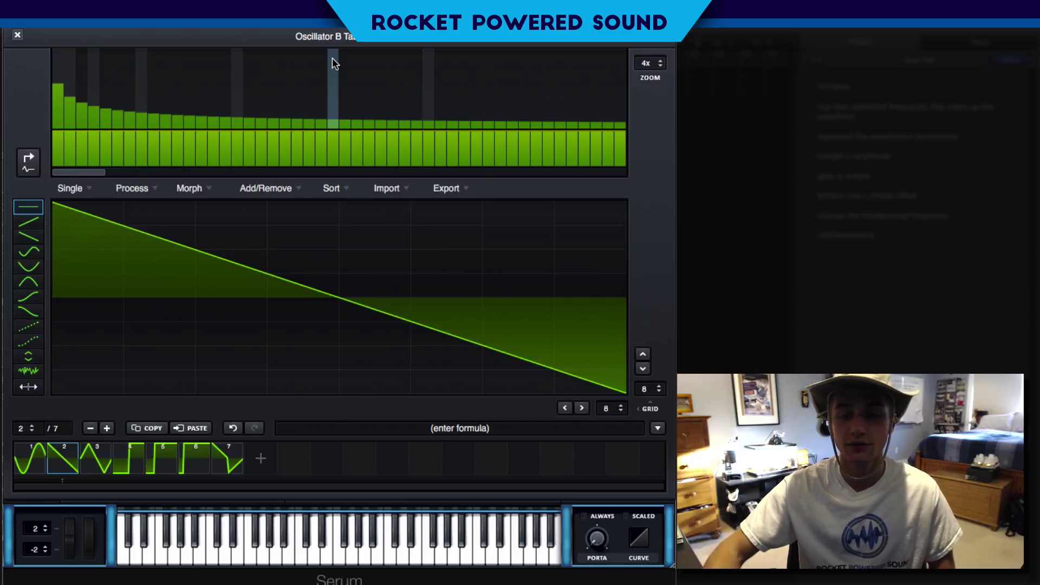
click(17, 34)
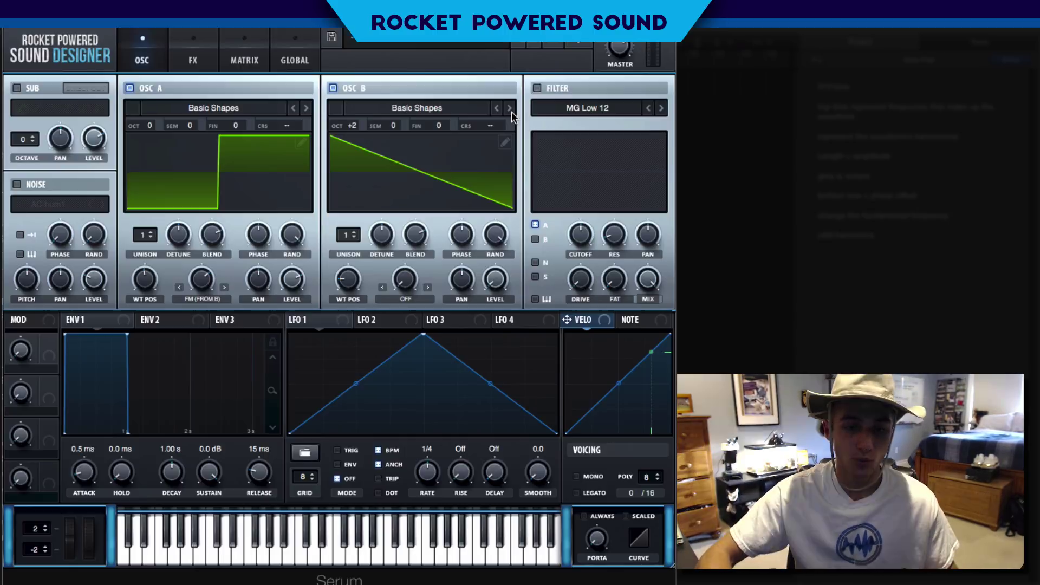
Step: Zoom the harmonic view of oscillator B's wavetable editor to 6x and adjust oscillator A's FM (from B) amount
click(504, 141)
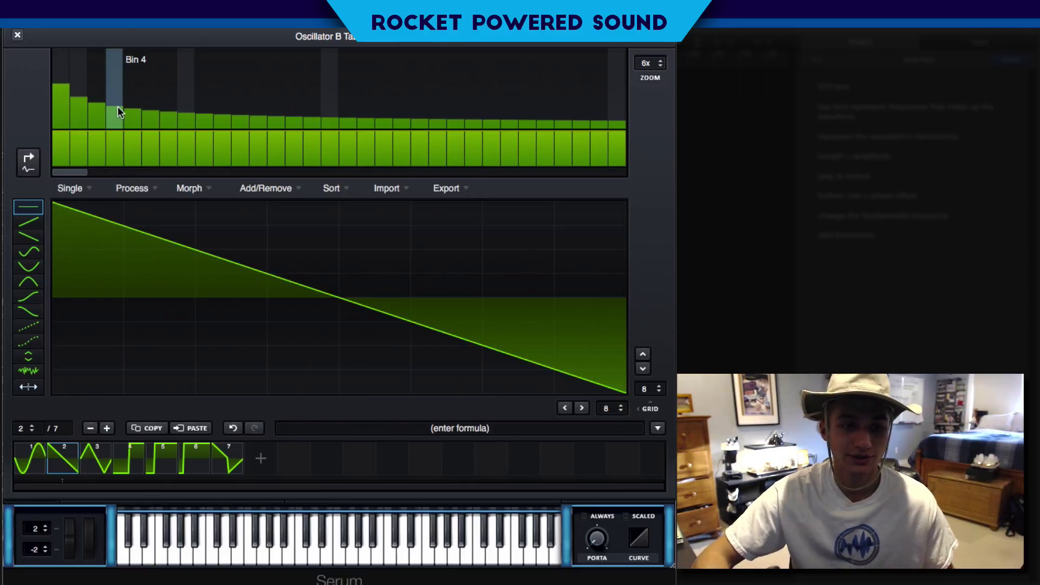
click(18, 34)
mouse_move(201, 272)
mouse_down()
mouse_move(181, 294)
mouse_move(198, 270)
mouse_move(188, 288)
mouse_up()
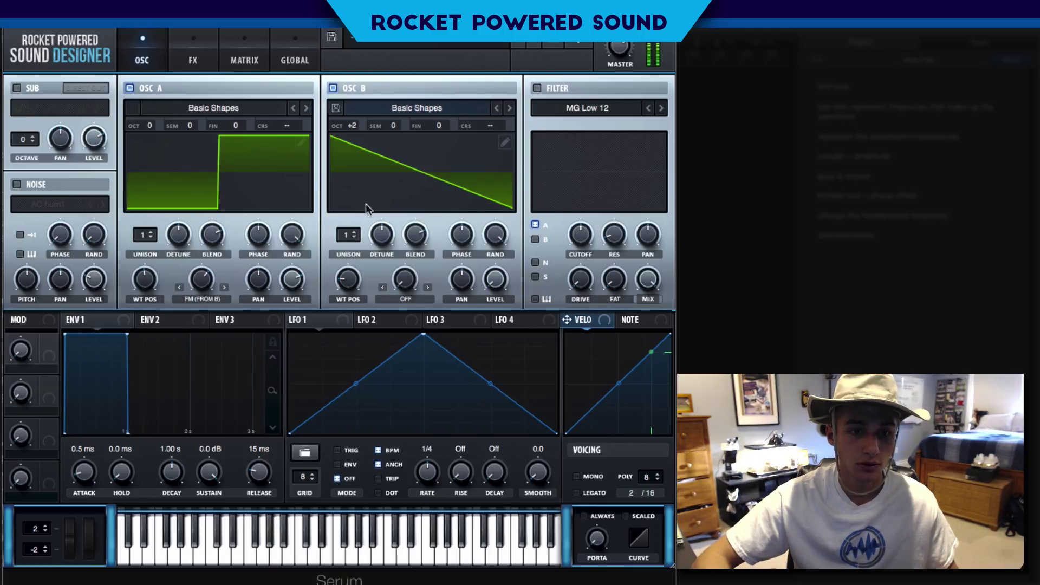
Step: In oscillator B's saw frame, slightly raise the amplitudes of bins 5 and 4 and set bin 8's phase to 49%
click(505, 142)
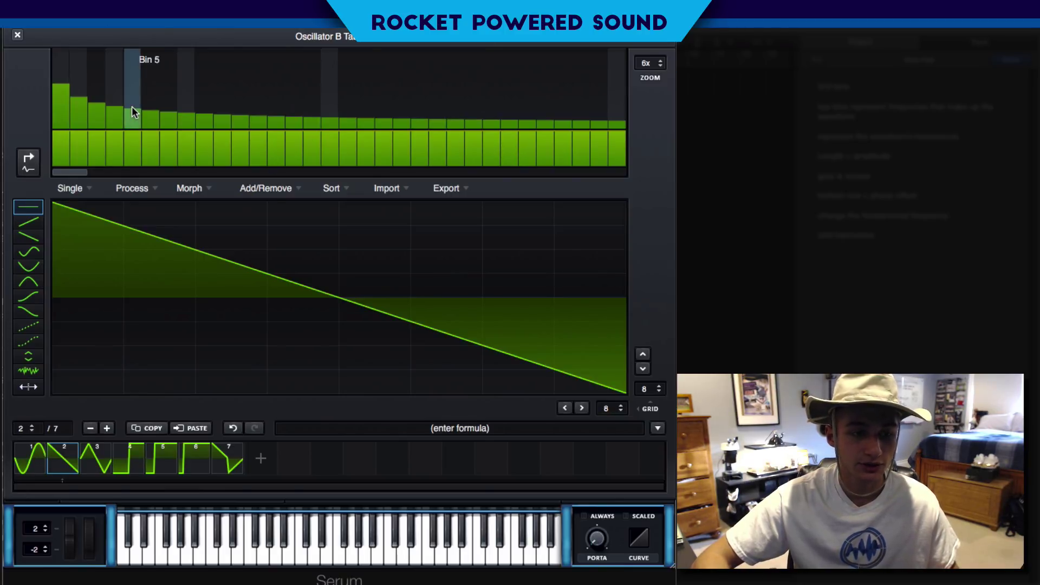
drag(132, 106, 129, 105)
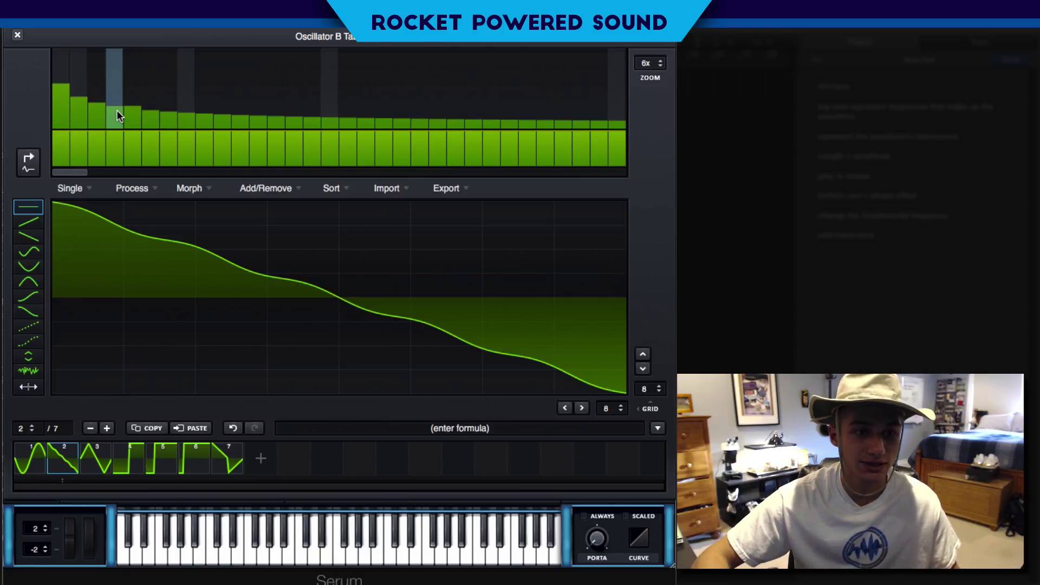
drag(117, 111, 115, 105)
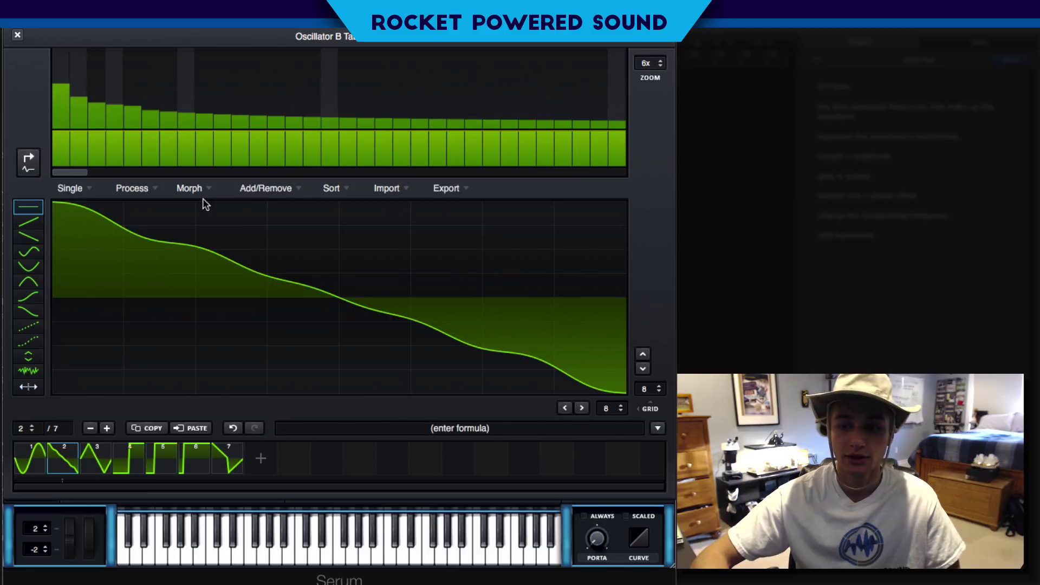
click(188, 152)
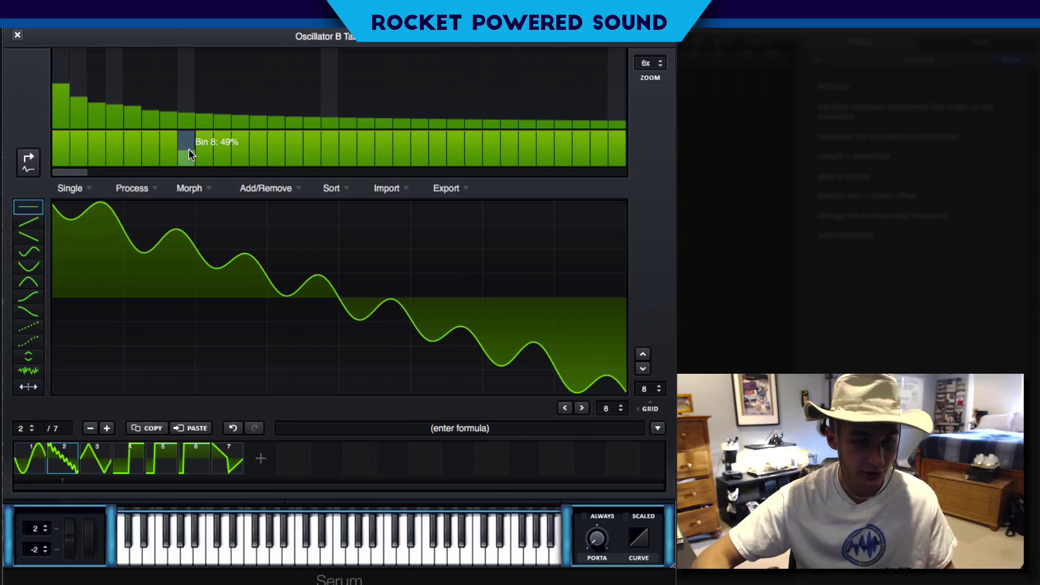
Step: In oscillator B's saw frame, restore bin 8's phase to full, raise its amplitude and slightly lower bin 1's amplitude
mouse_move(188, 151)
mouse_down()
mouse_move(190, 138)
mouse_move(188, 146)
mouse_up()
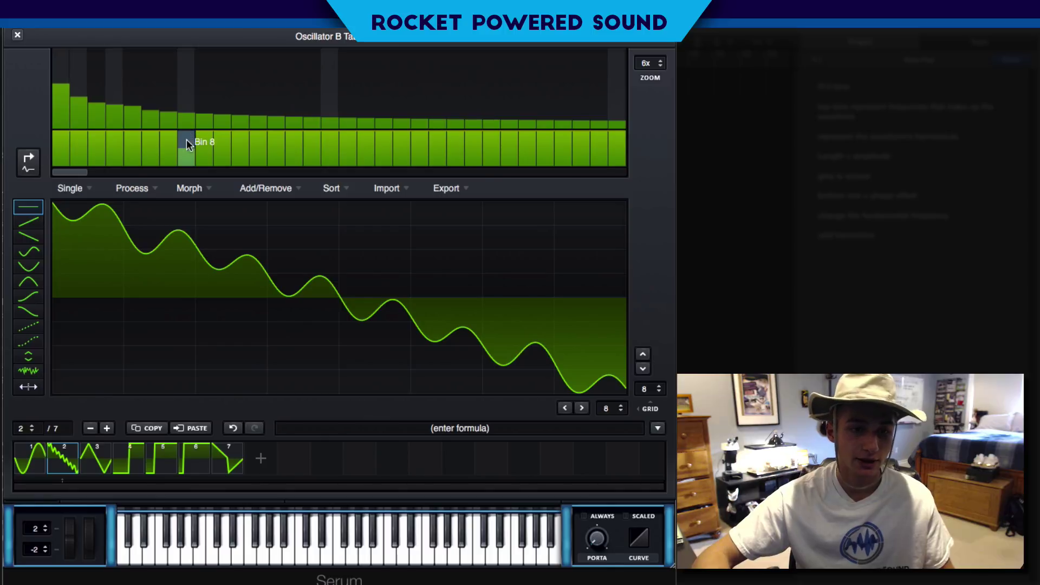
drag(186, 140, 152, 144)
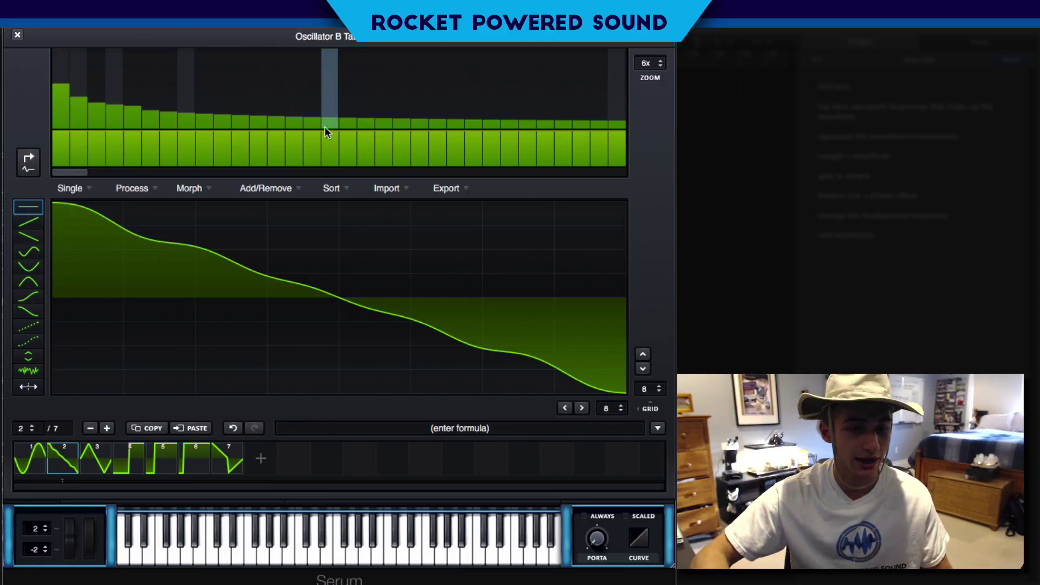
drag(187, 111, 187, 83)
drag(61, 84, 60, 89)
Step: Fine-tune oscillator A's FM (from B) amount and reload oscillator B's Basic Shapes wavetable by stepping forward and back
click(17, 34)
mouse_move(201, 280)
mouse_down()
mouse_move(203, 266)
mouse_move(204, 278)
mouse_up()
click(504, 143)
click(17, 35)
click(505, 143)
click(509, 108)
click(496, 107)
Step: In oscillator B's saw frame, remove bin 25 and raise bin 2's amplitude, and adjust oscillator A's FM (from B) amount
click(505, 142)
click(491, 127)
mouse_move(61, 171)
mouse_down()
mouse_move(125, 200)
mouse_move(62, 179)
mouse_up()
drag(78, 102, 76, 128)
click(18, 34)
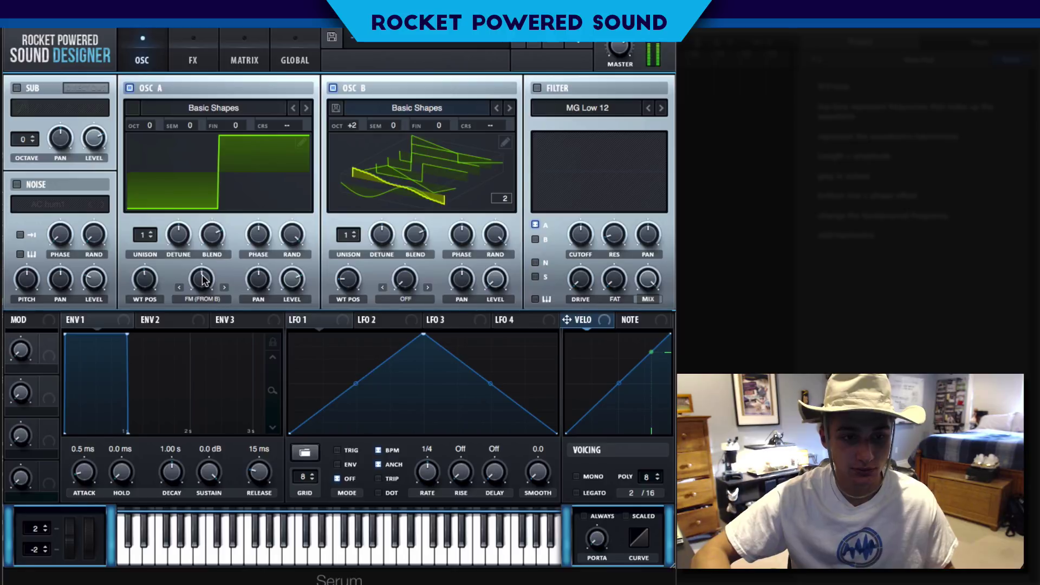
mouse_move(202, 278)
mouse_down()
mouse_move(221, 241)
mouse_move(187, 287)
mouse_up()
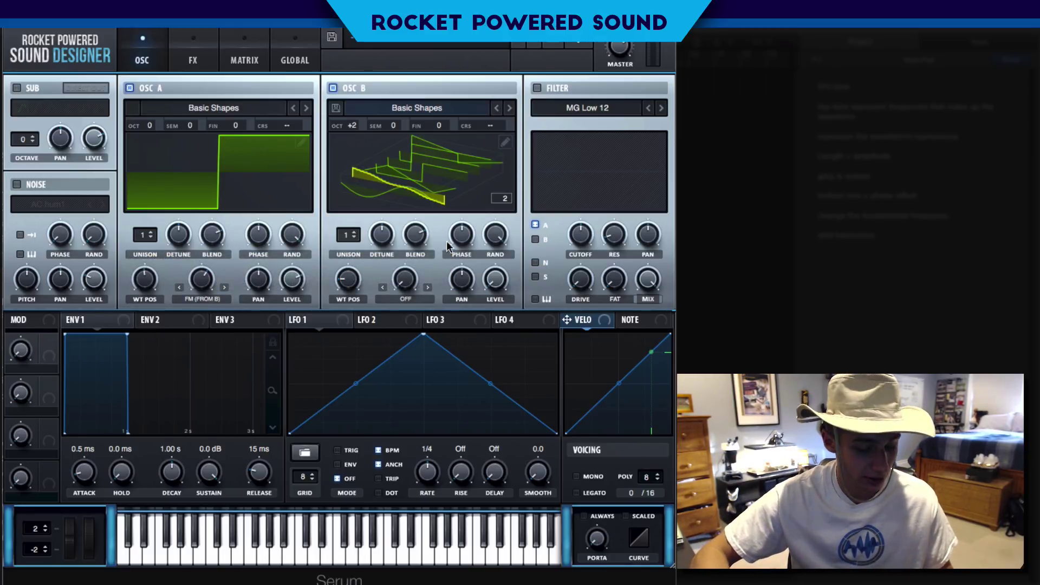
Step: Switch off oscillator A, try oscillator B's wavetable position 3 on its own and show B's waveform in 2D
click(130, 88)
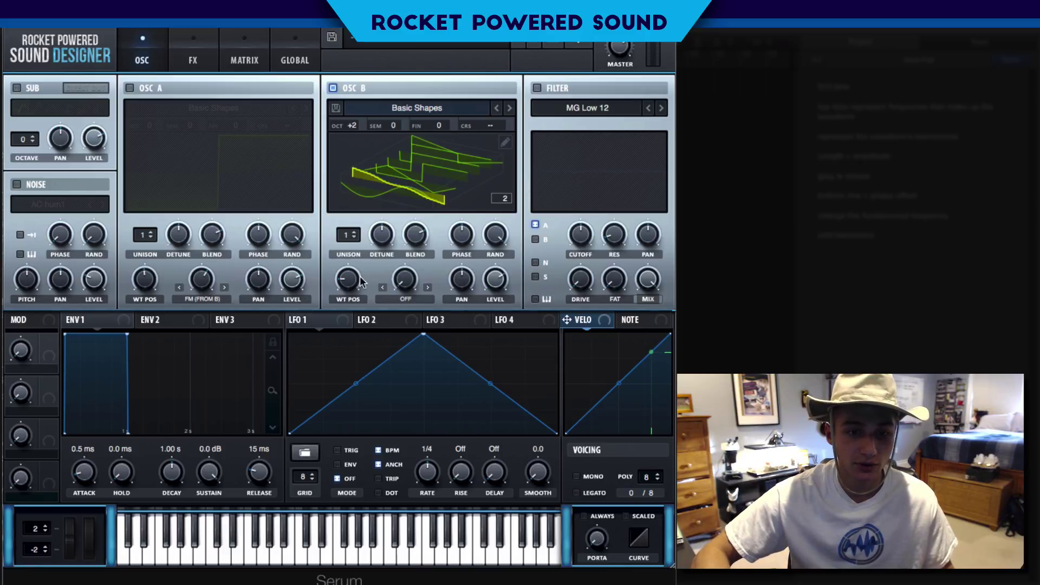
drag(362, 281, 367, 274)
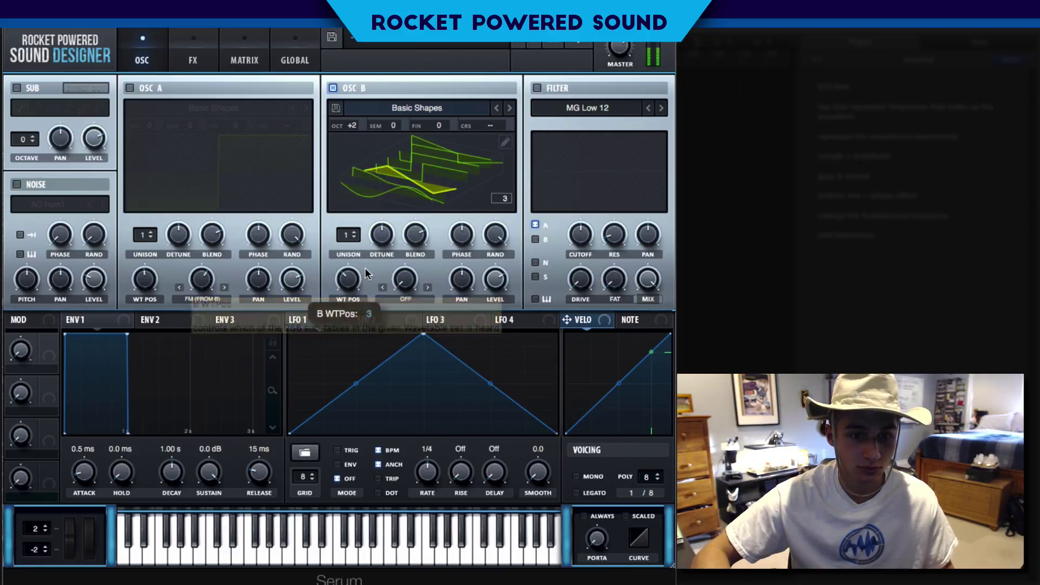
click(485, 179)
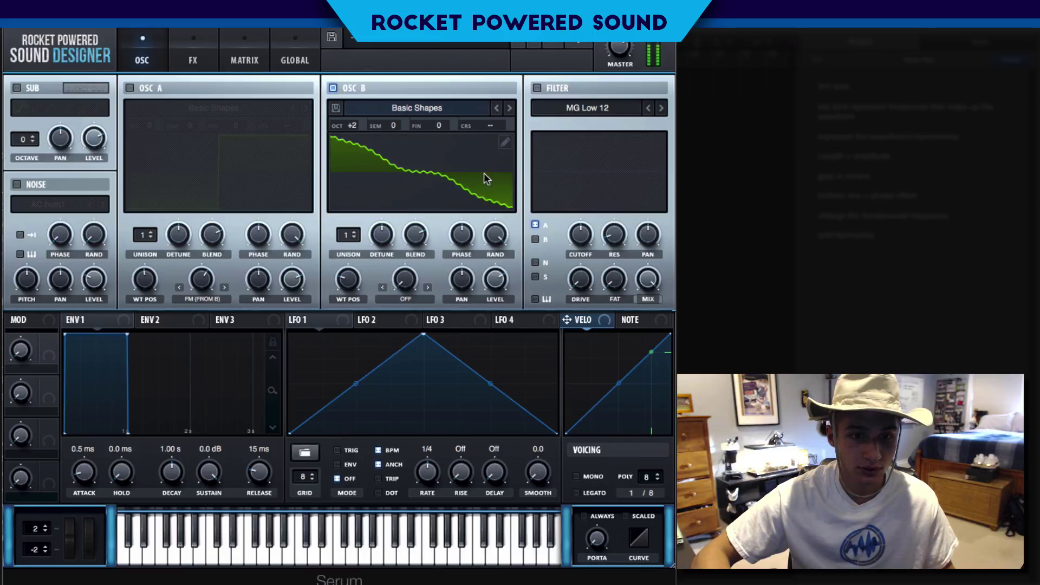
Step: Store oscillator B's edited wavetable as Saw Variation and inspect frame 2's harmonics and waveform
click(503, 144)
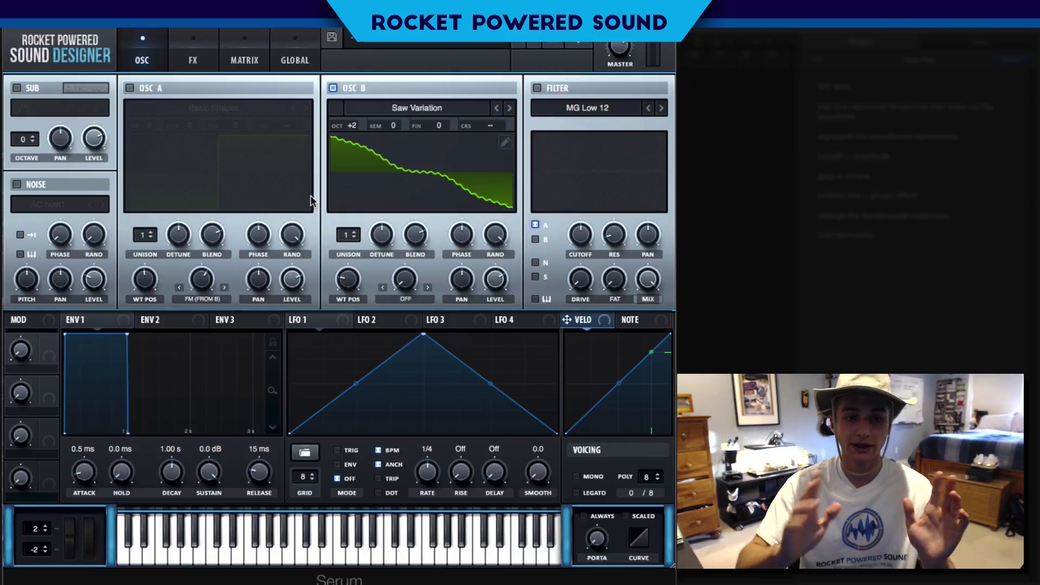
click(447, 175)
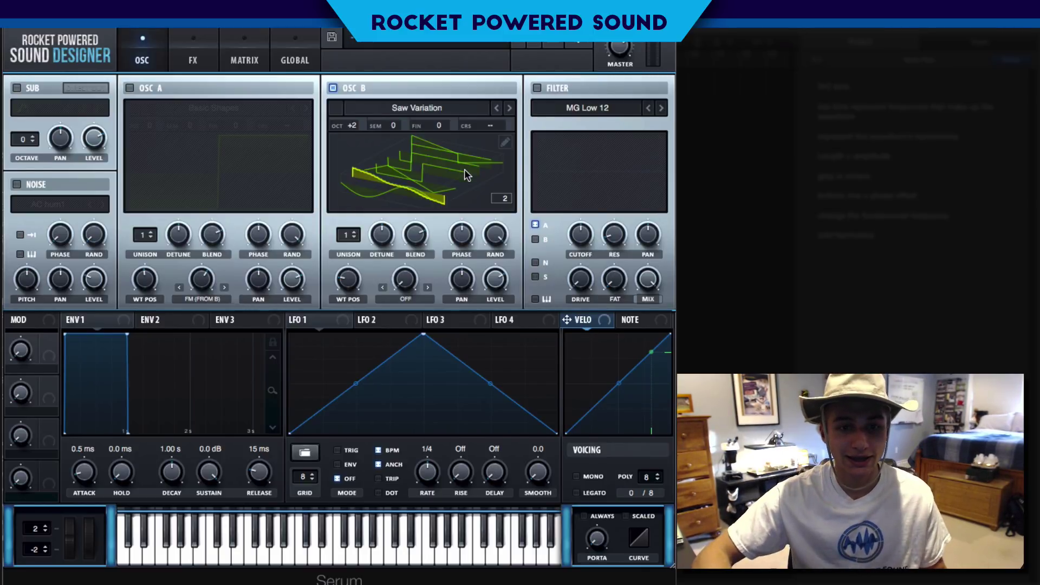
click(504, 142)
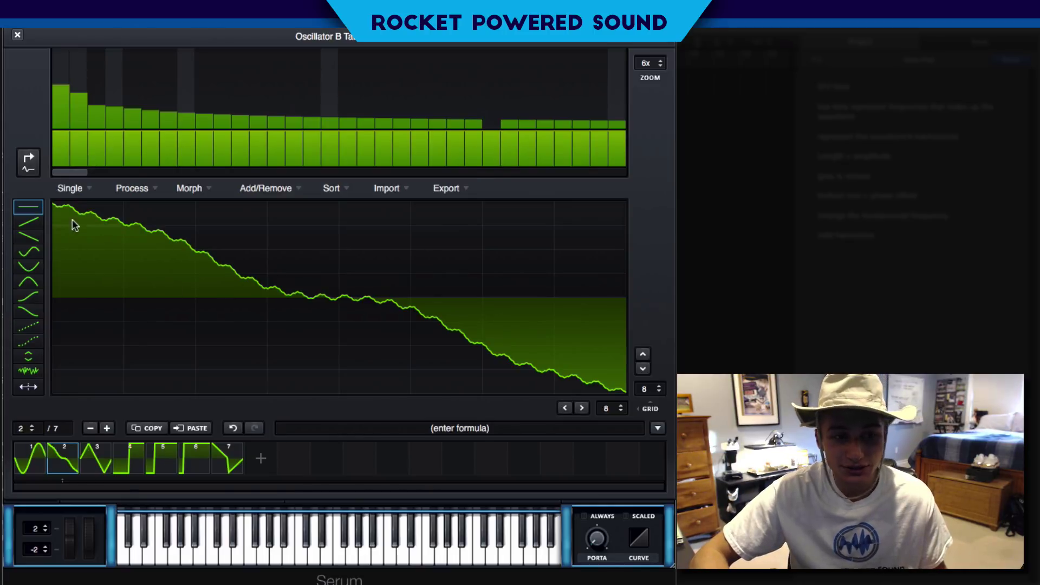
click(17, 34)
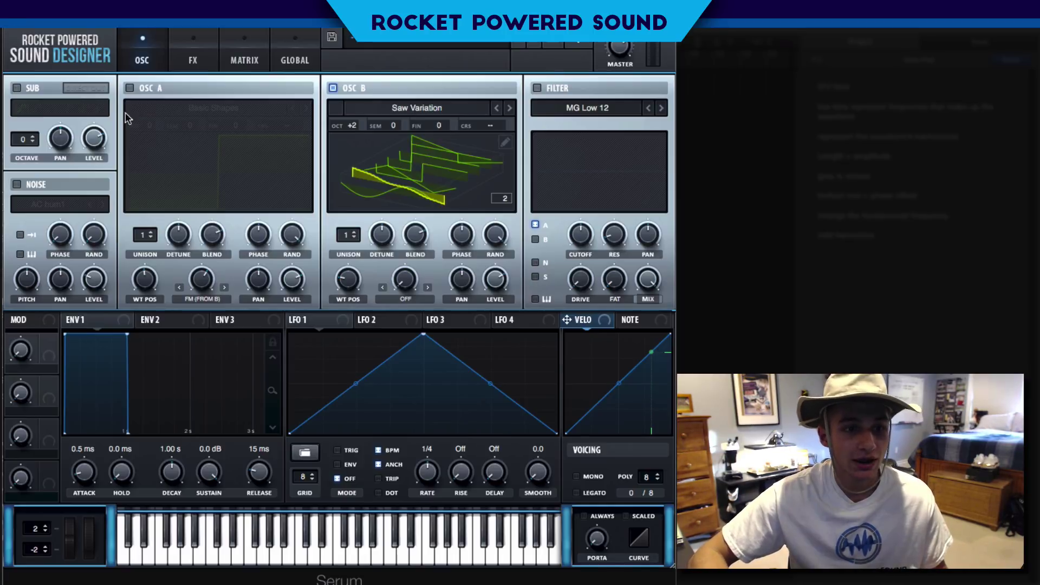
Step: Switch oscillator A back on and turn oscillator B's level all the way down
click(130, 87)
drag(495, 279, 494, 361)
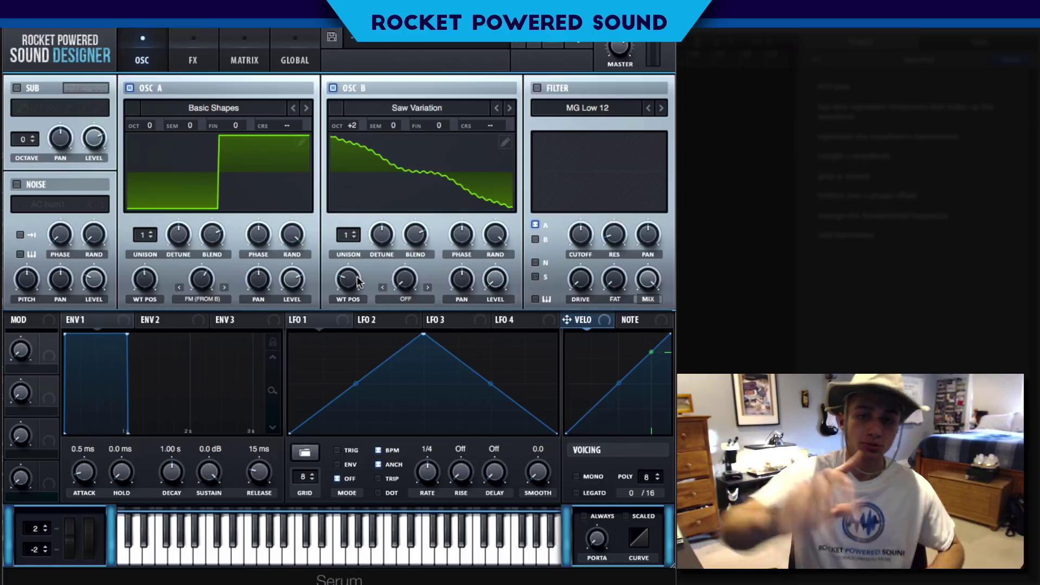